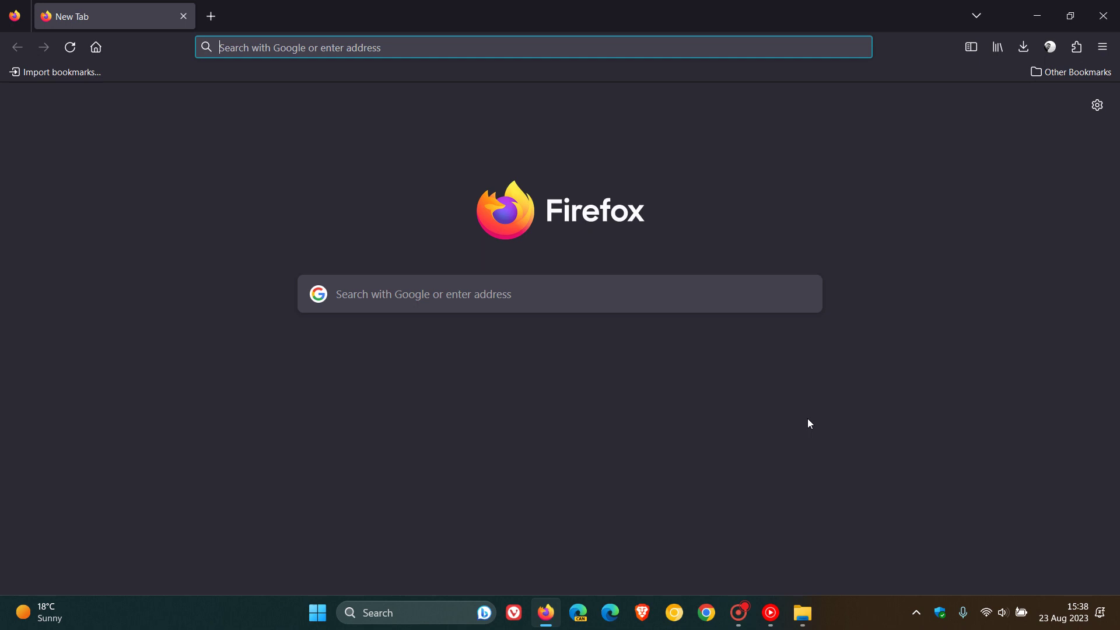
# Step: From Firefox Settings, check that the Chrome import source offers no Extensions option, then cancel
pyautogui.click(1102, 47)
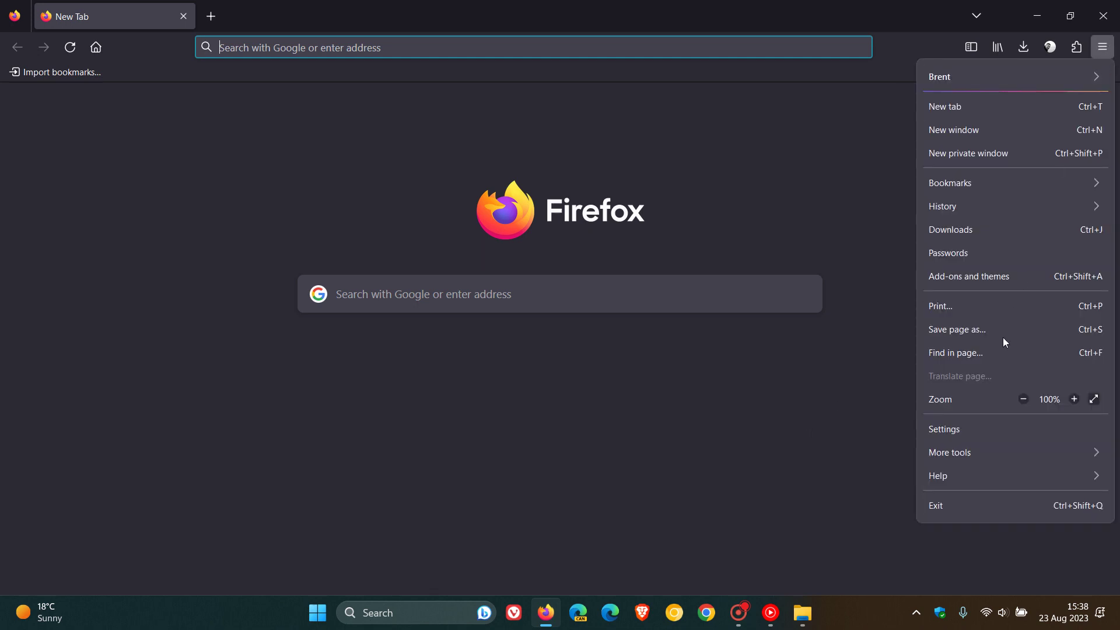
pyautogui.click(976, 436)
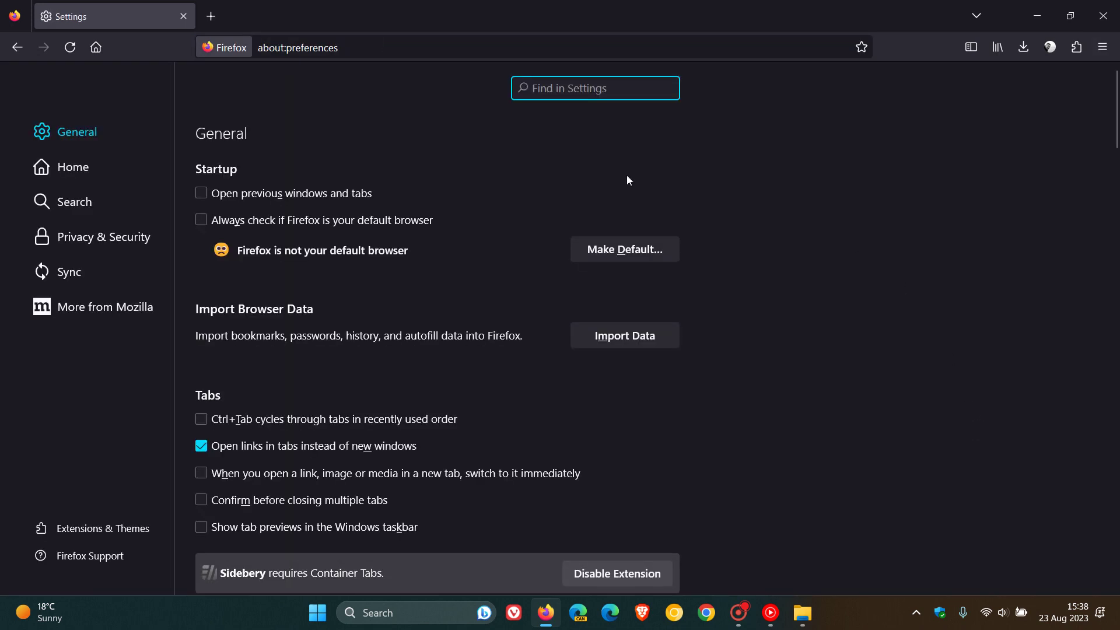
pyautogui.click(642, 336)
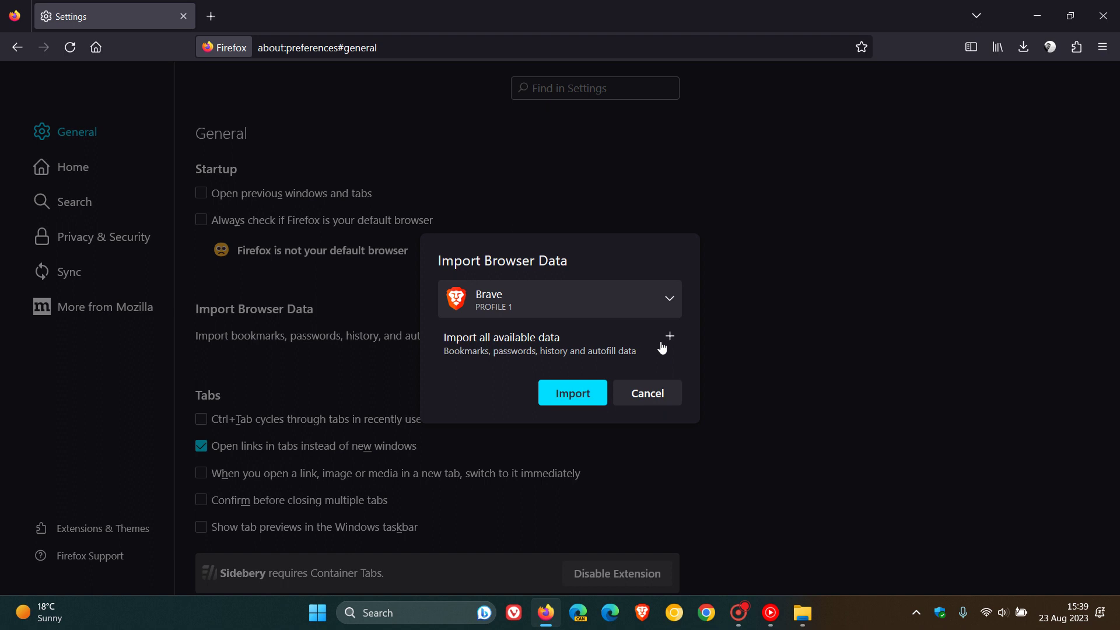
pyautogui.click(671, 339)
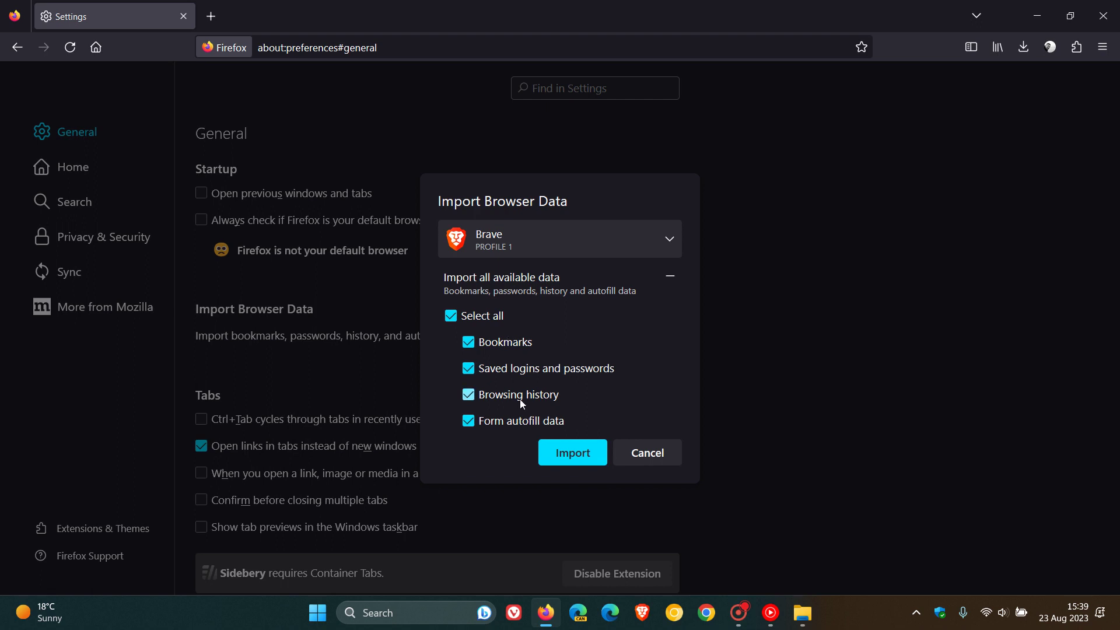
pyautogui.click(668, 241)
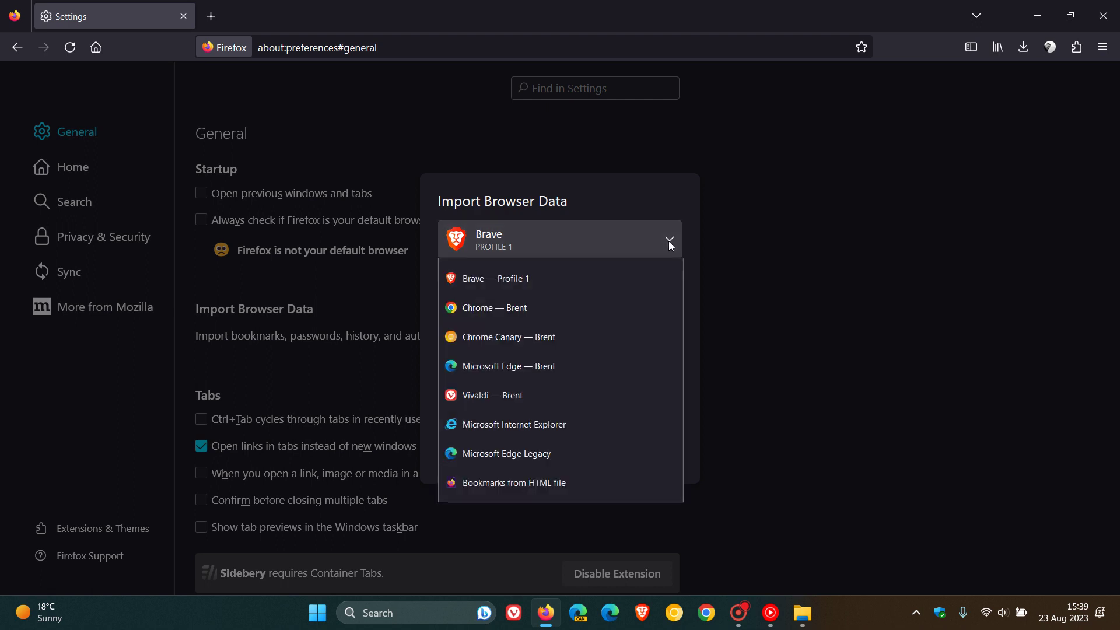
pyautogui.click(622, 314)
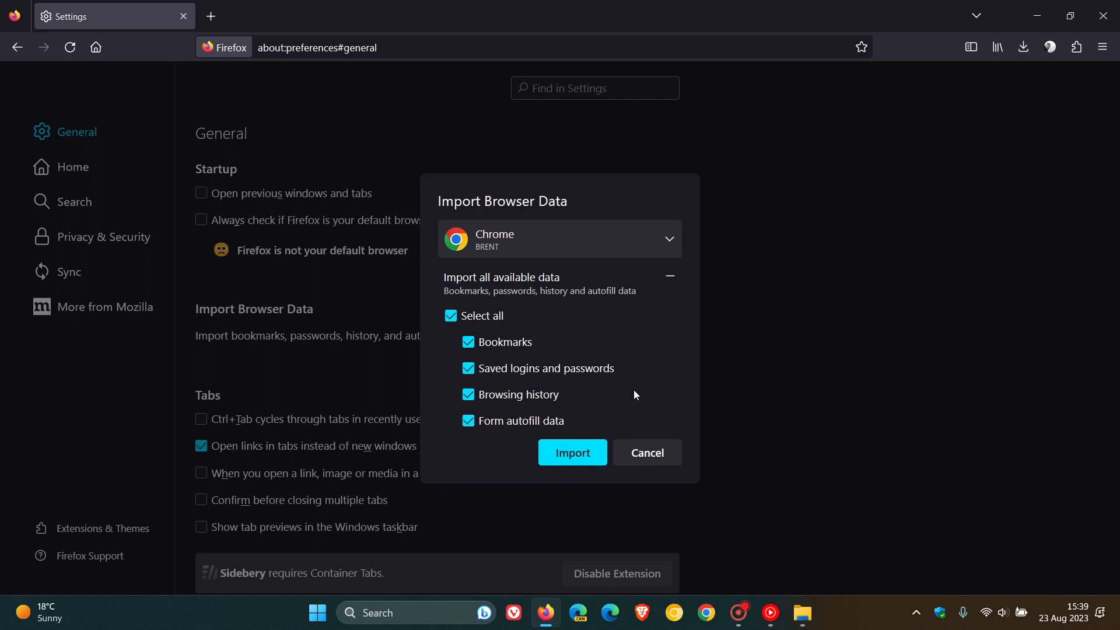
pyautogui.click(654, 458)
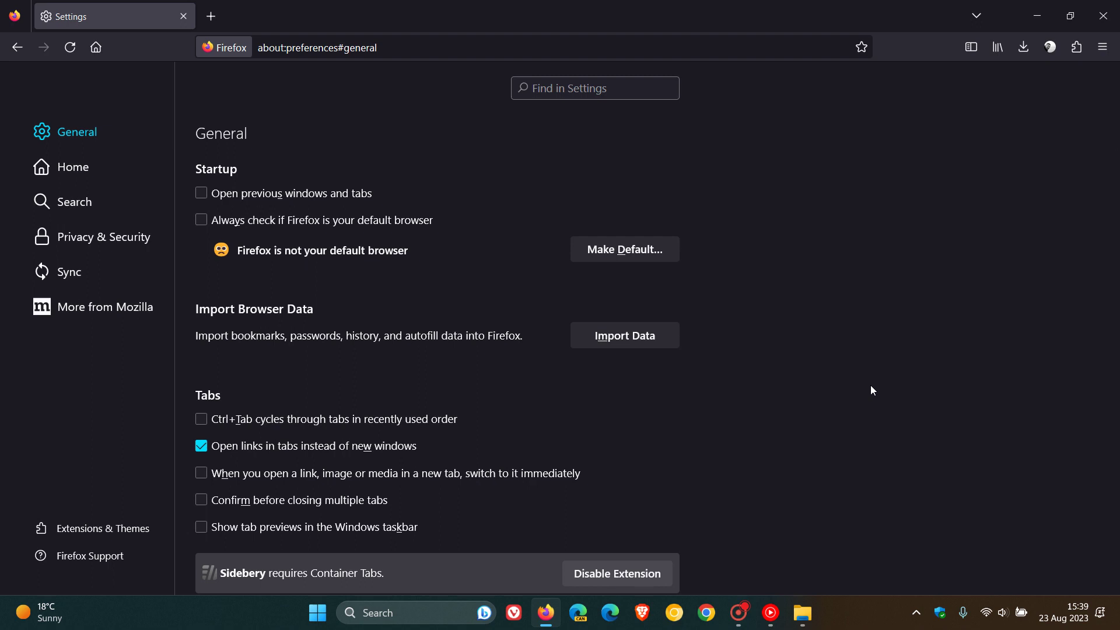
# Step: Open about:config in a new tab and accept the risk warning
pyautogui.click(211, 18)
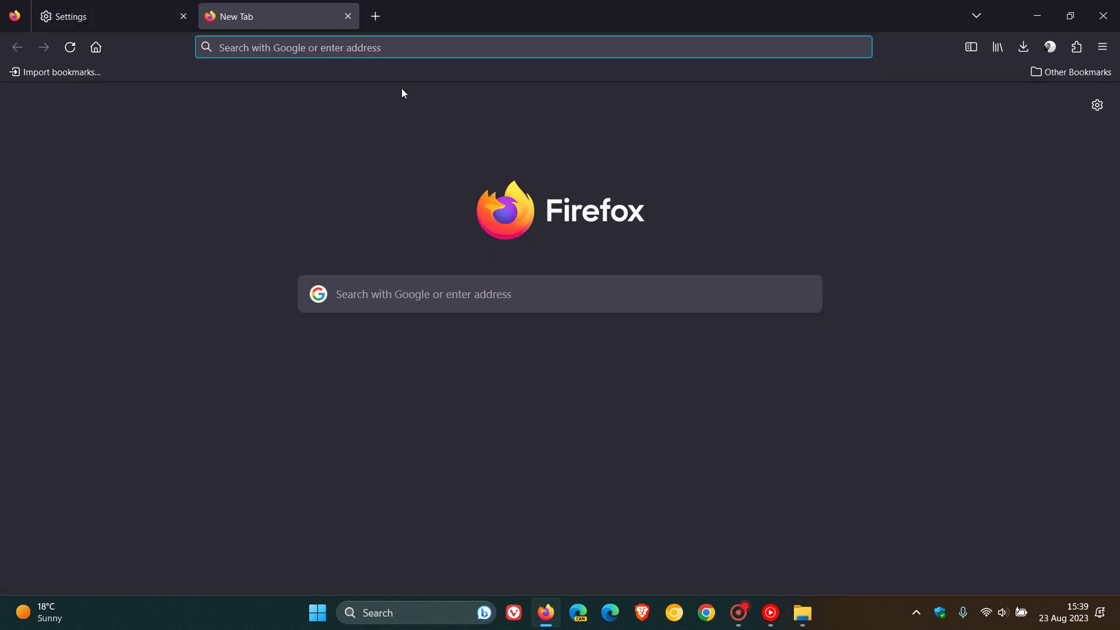
pyautogui.click(402, 53)
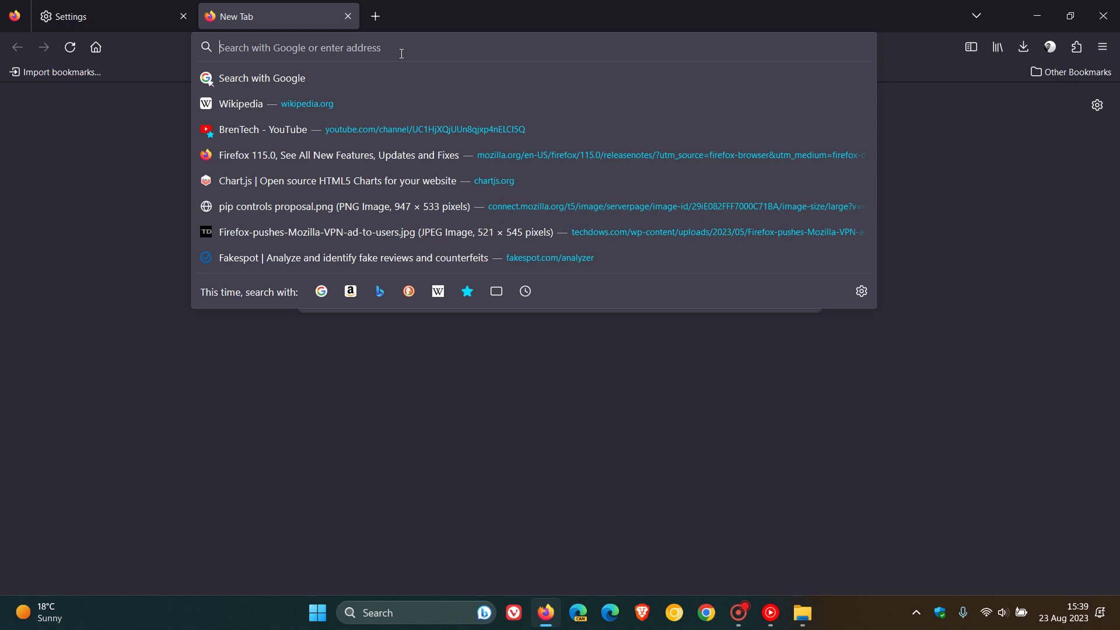
pyautogui.write('ab')
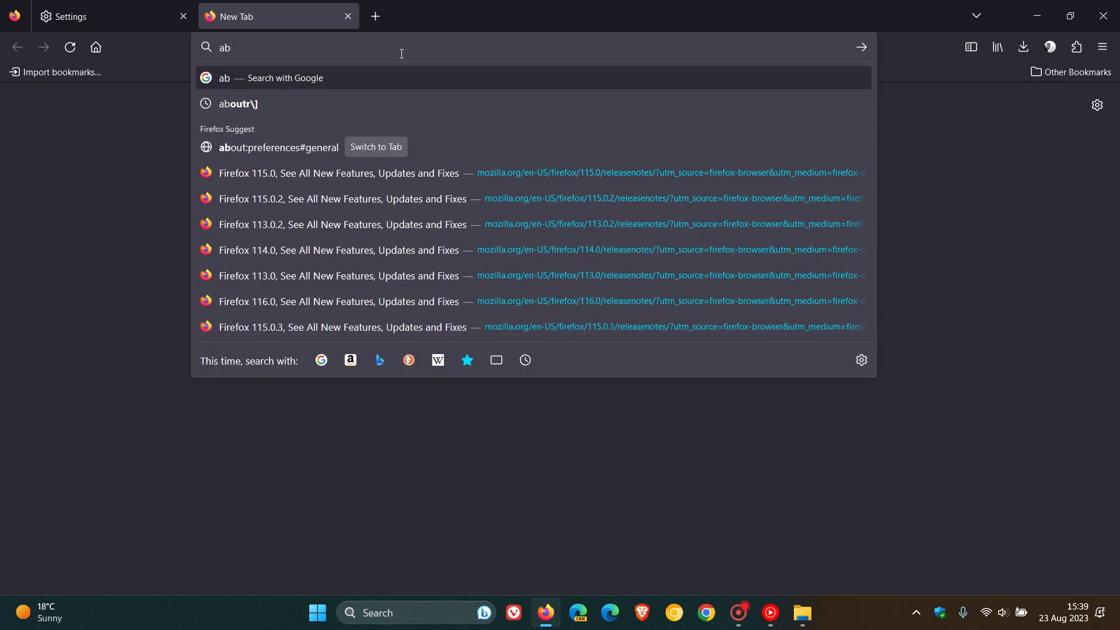
pyautogui.write('out:')
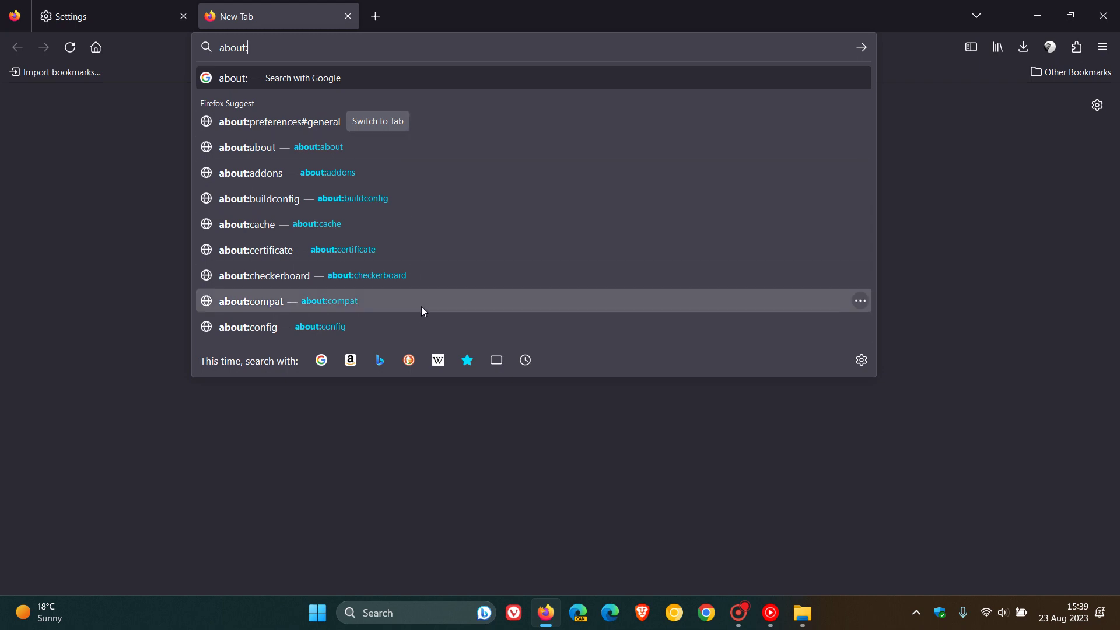
pyautogui.click(422, 324)
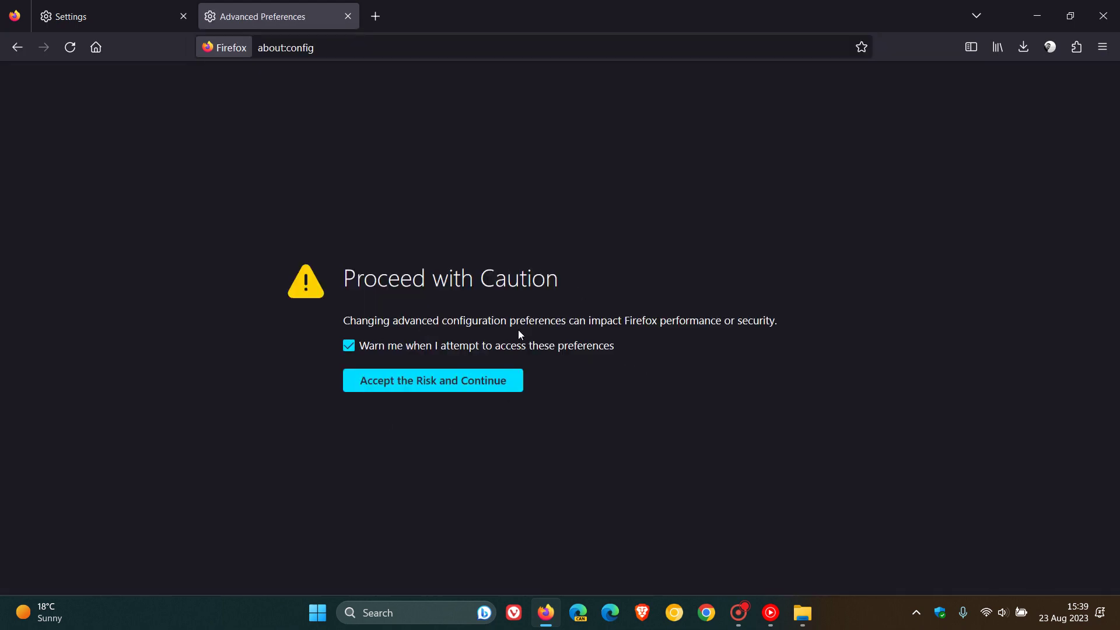
pyautogui.click(491, 388)
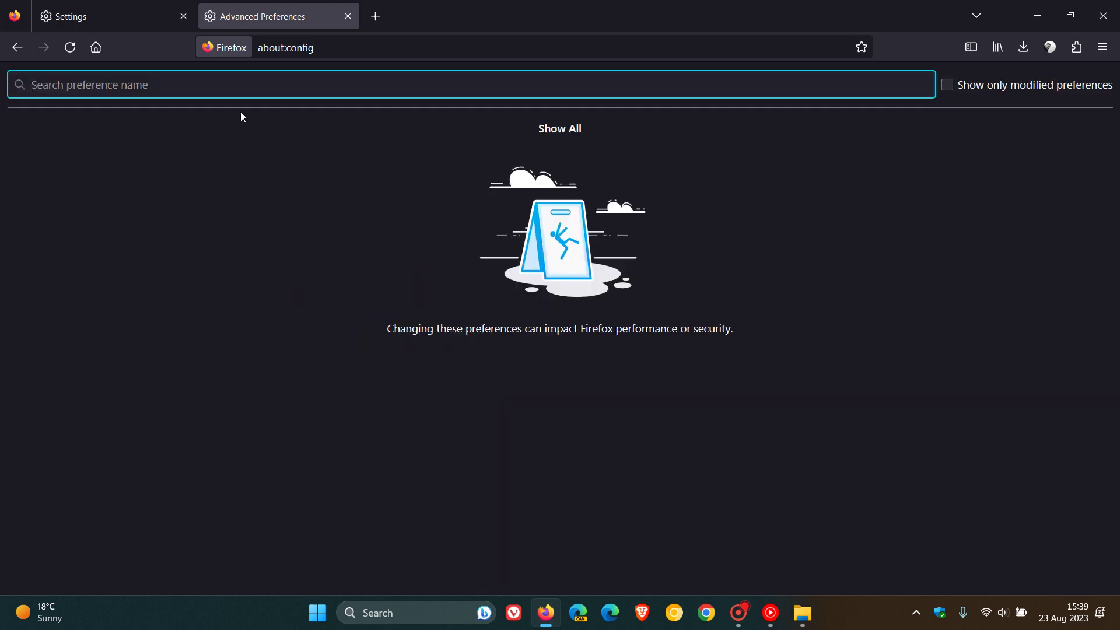
# Step: Paste browser.migrate.chrome.extensions.enabled into the preference search and toggle it from false to true
pyautogui.rightClick(223, 80)
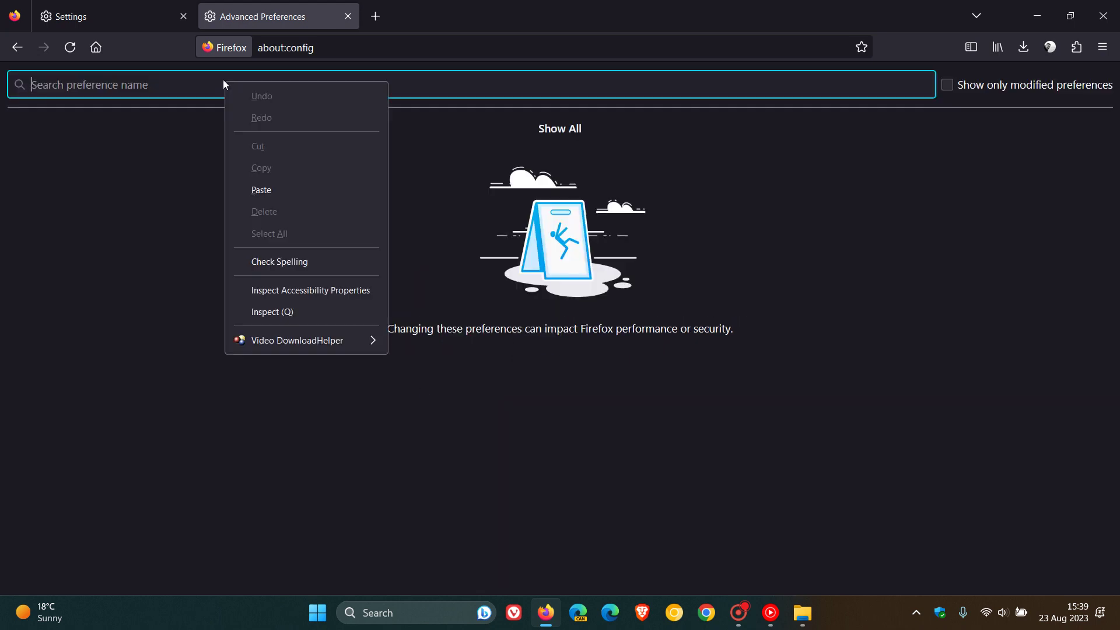
pyautogui.click(280, 192)
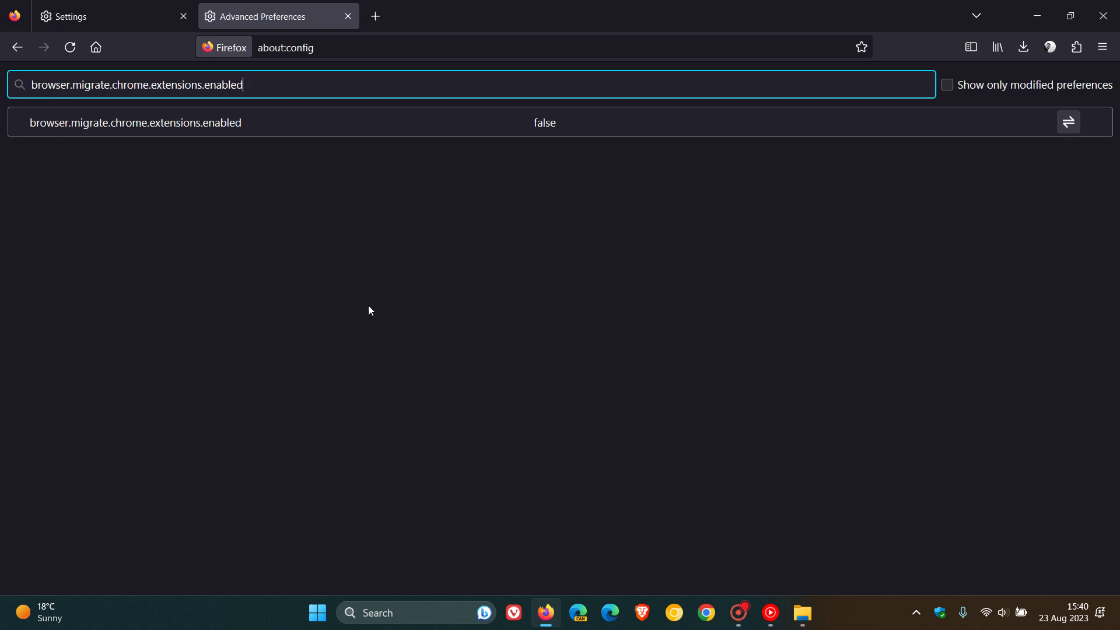
pyautogui.click(552, 149)
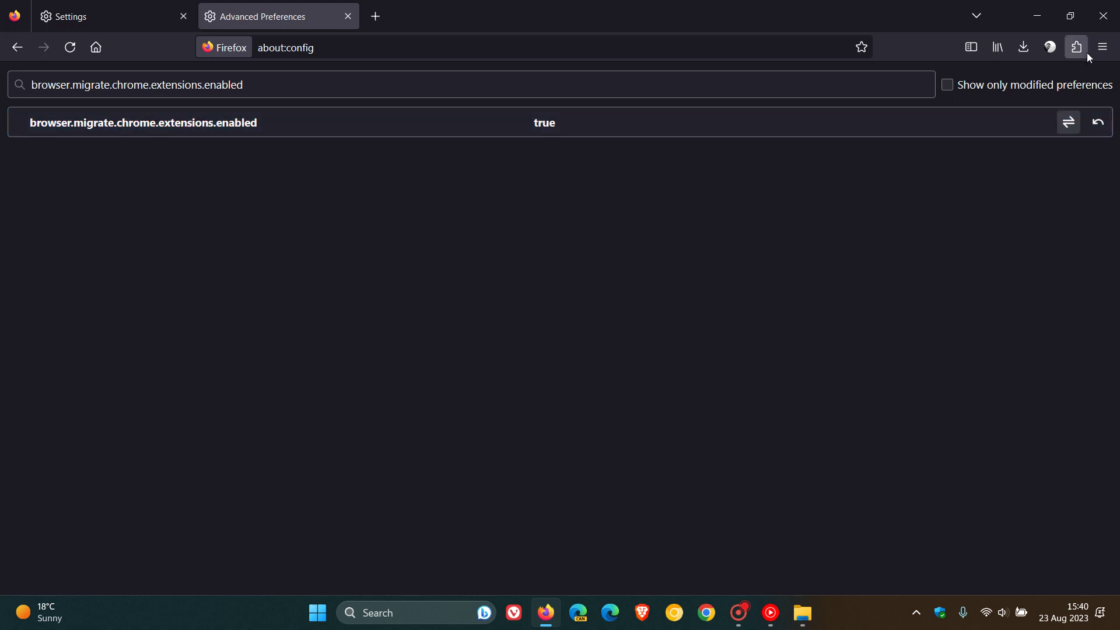
# Step: Close and relaunch Firefox, then open Settings from the ≡ menu
pyautogui.click(1104, 16)
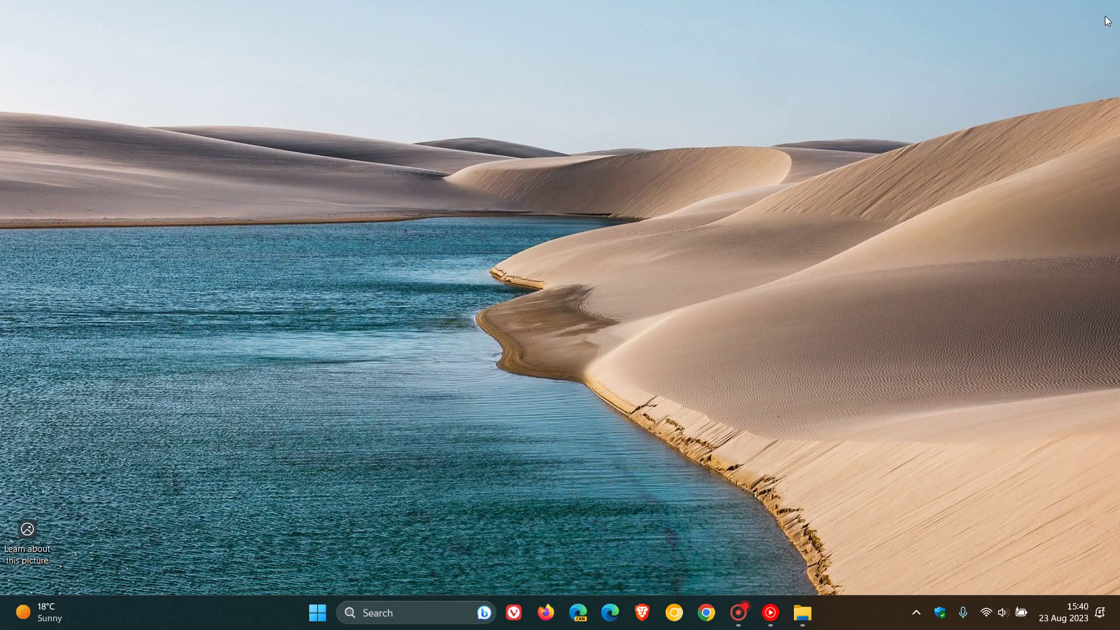
pyautogui.click(546, 613)
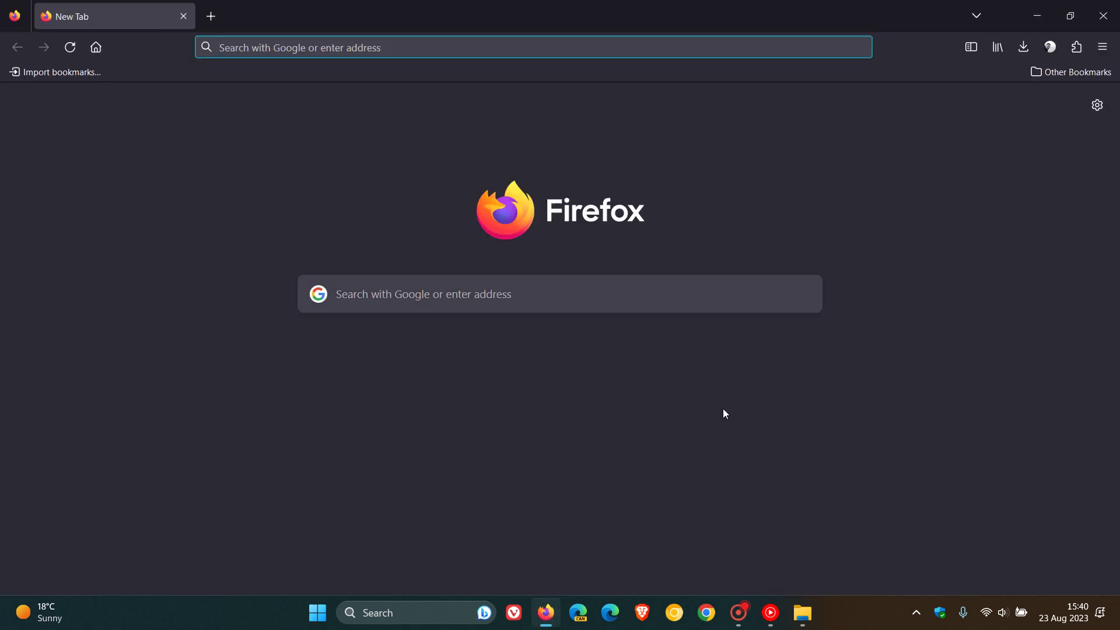
pyautogui.click(1103, 47)
pyautogui.click(952, 430)
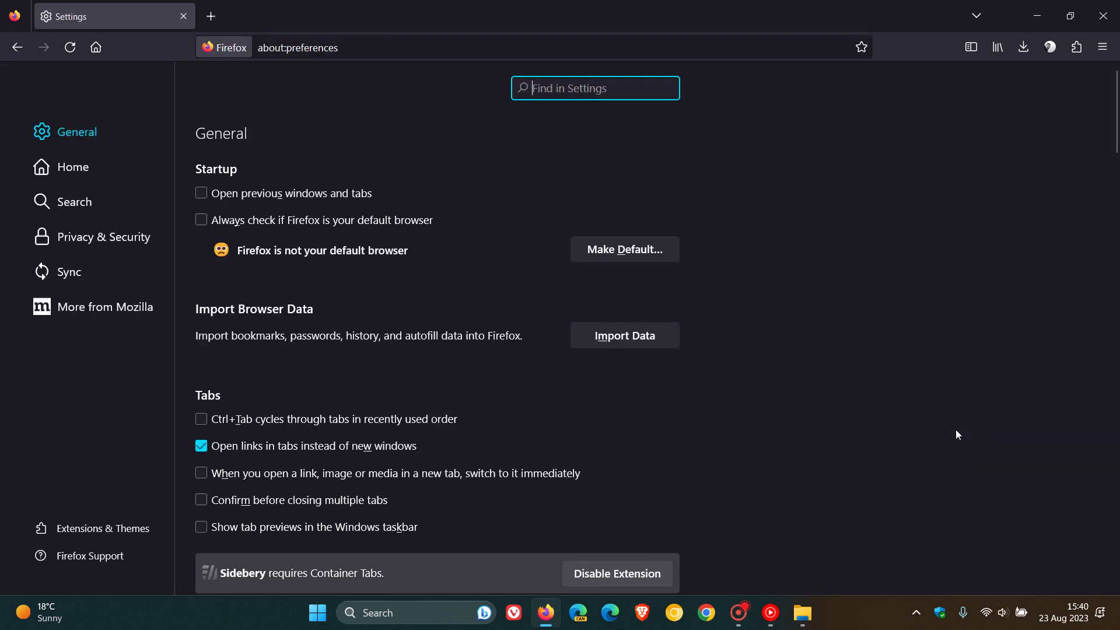
# Step: Open Import Data, expand all available data types, and select Chrome to reveal Extensions
pyautogui.click(644, 337)
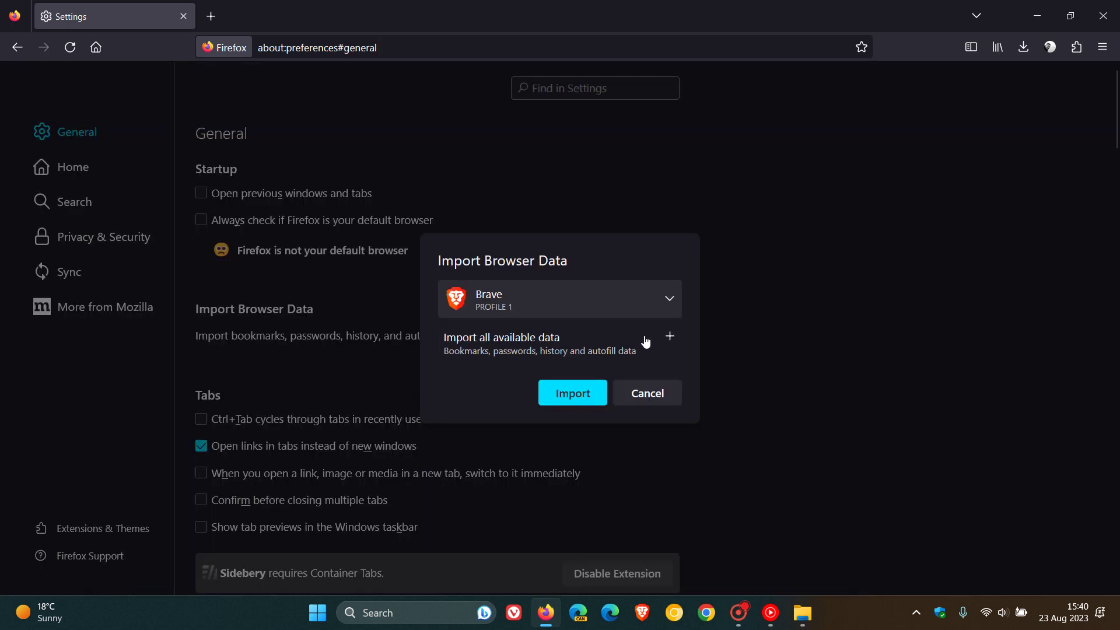
pyautogui.click(670, 337)
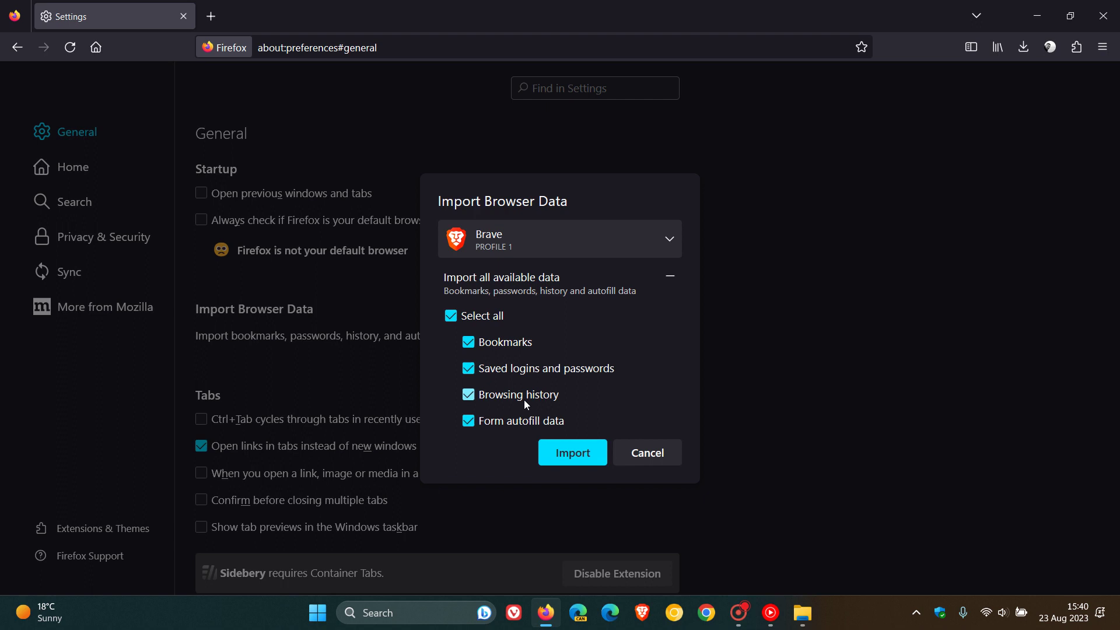
pyautogui.click(672, 239)
pyautogui.click(565, 308)
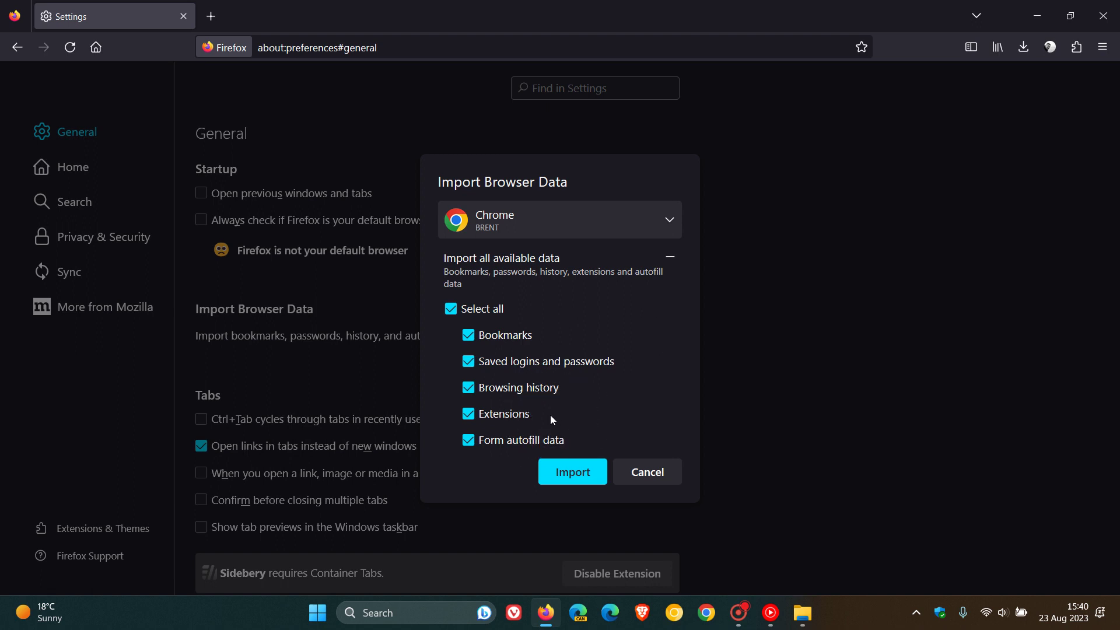
pyautogui.click(663, 223)
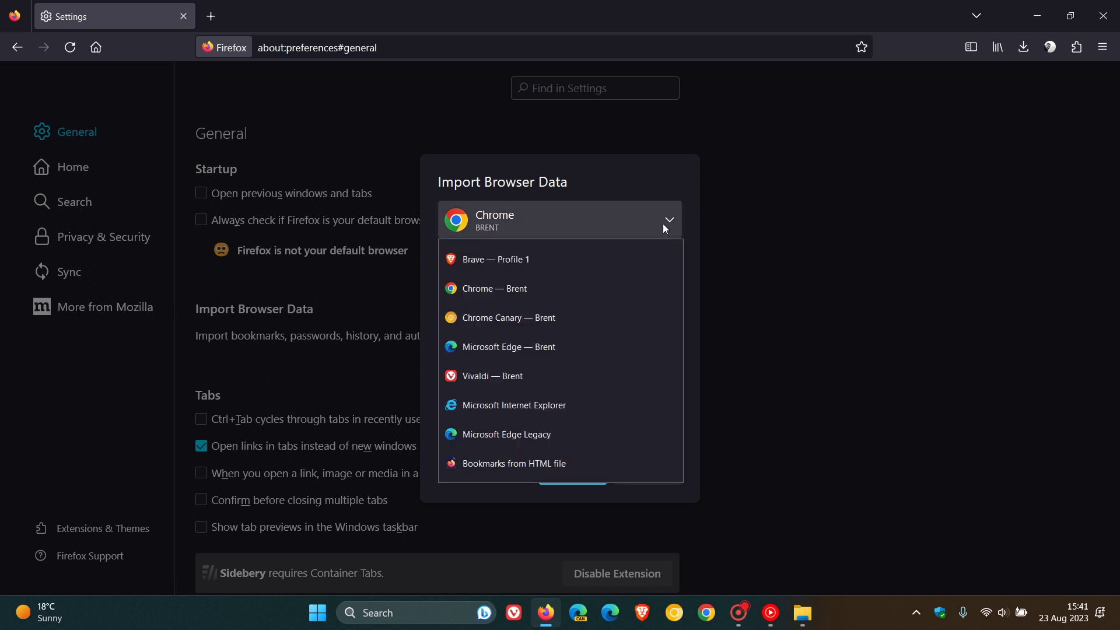
pyautogui.press('Escape')
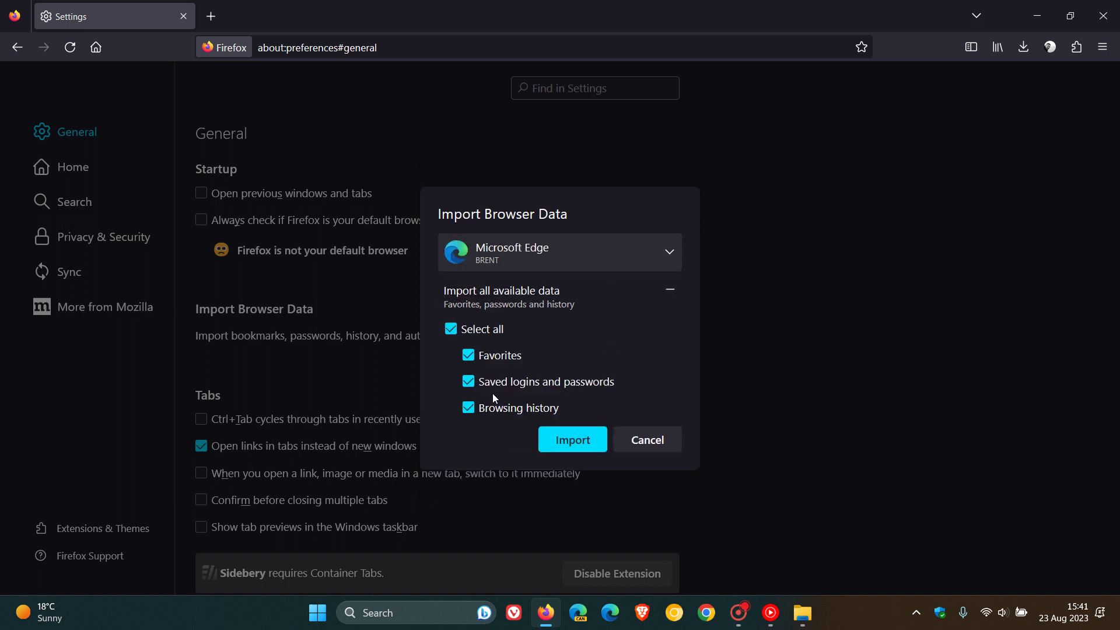
pyautogui.click(666, 257)
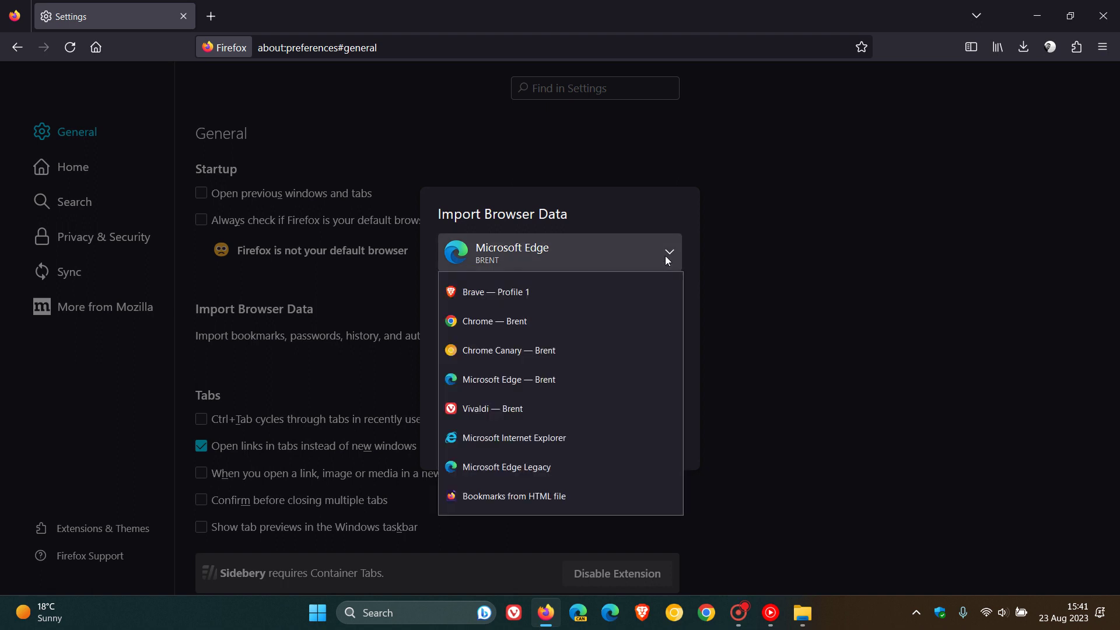
pyautogui.click(626, 321)
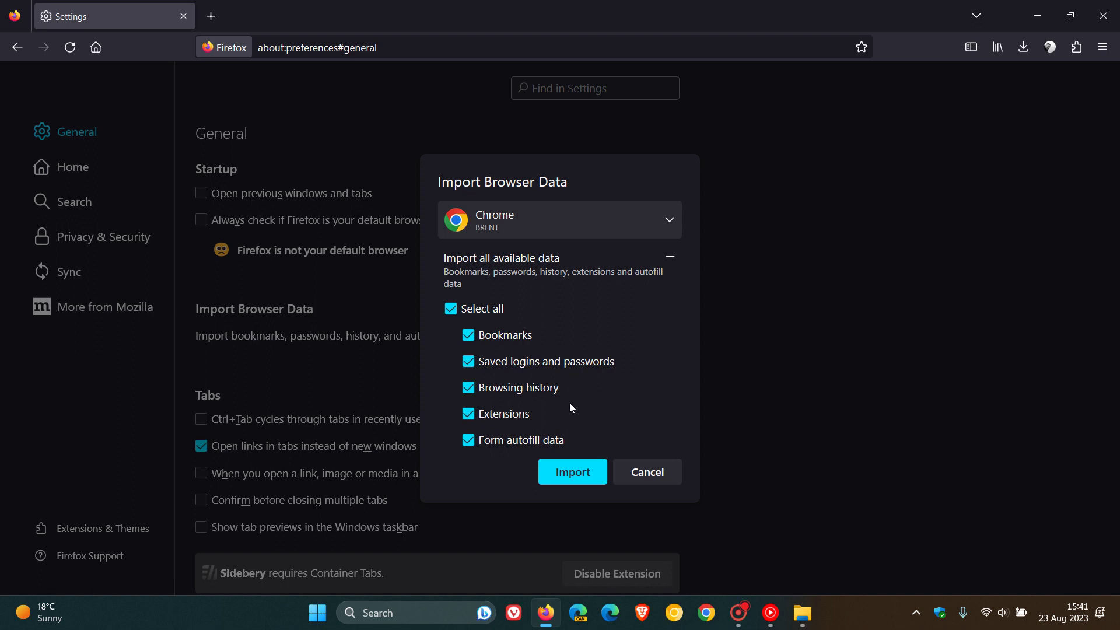
# Step: Cancel the Import Browser Data dialog and go to the Firefox home page
pyautogui.click(670, 478)
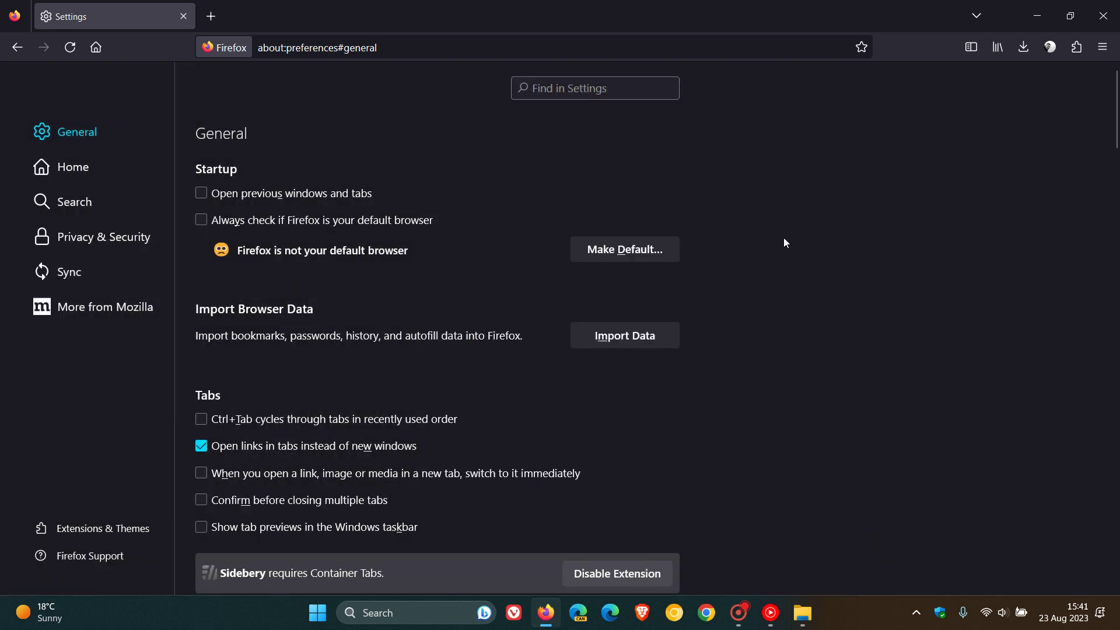
pyautogui.click(97, 50)
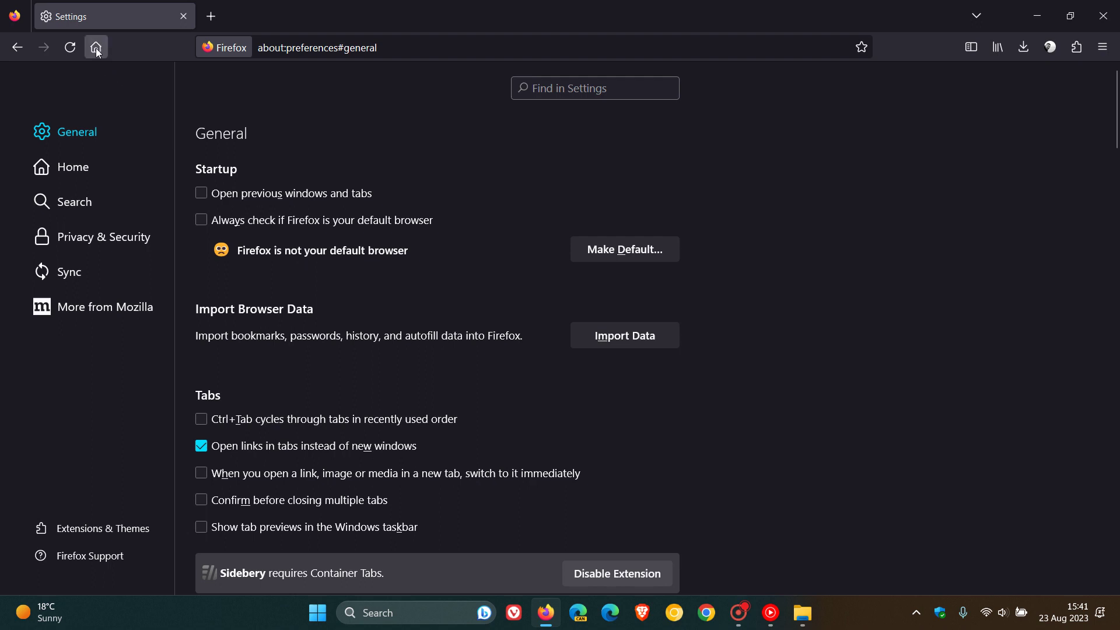